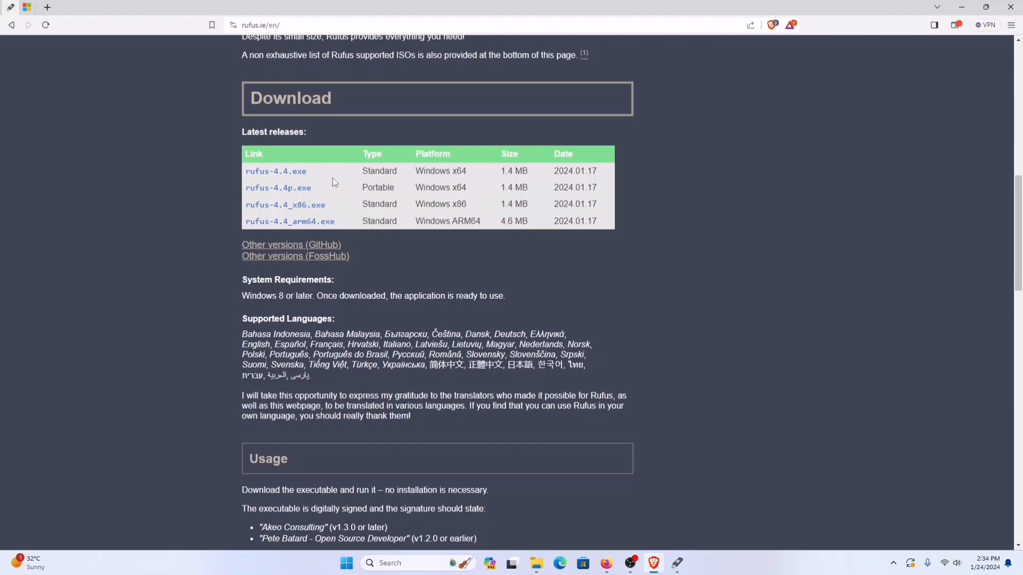
# Step: Download the standard Windows x64 release rufus-4.4.exe and save it in the Downloads folder
pyautogui.click(269, 172)
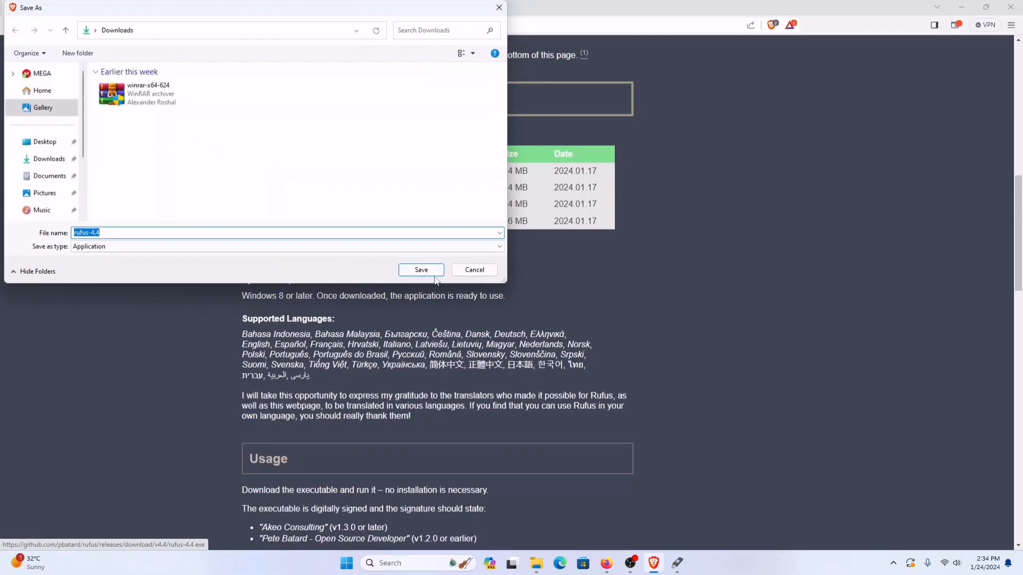
pyautogui.click(431, 271)
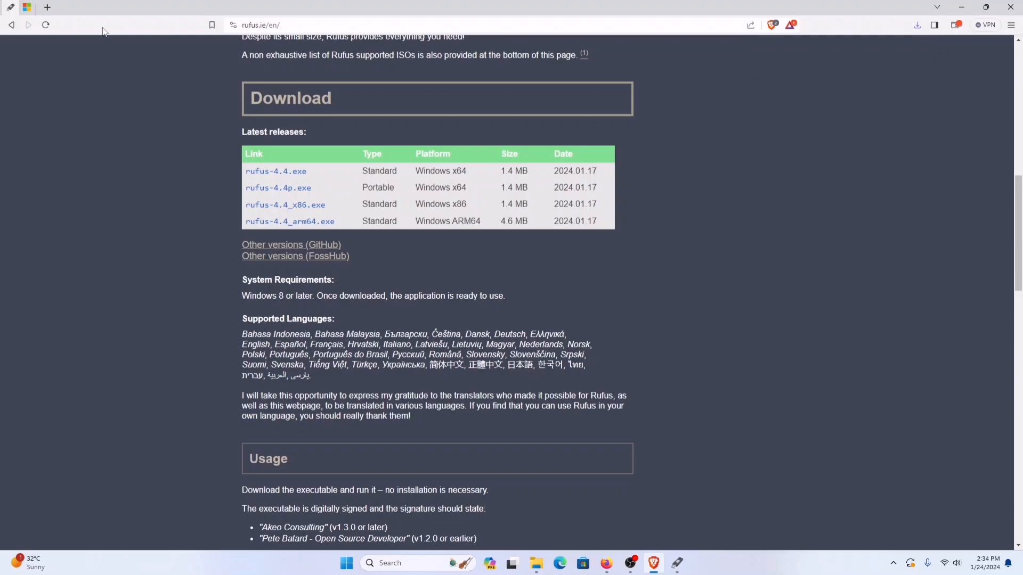
# Step: On Microsoft's Windows 11 download page, request the disk image for Windows 11 (multi-edition ISO for x64 devices)
pyautogui.click(27, 12)
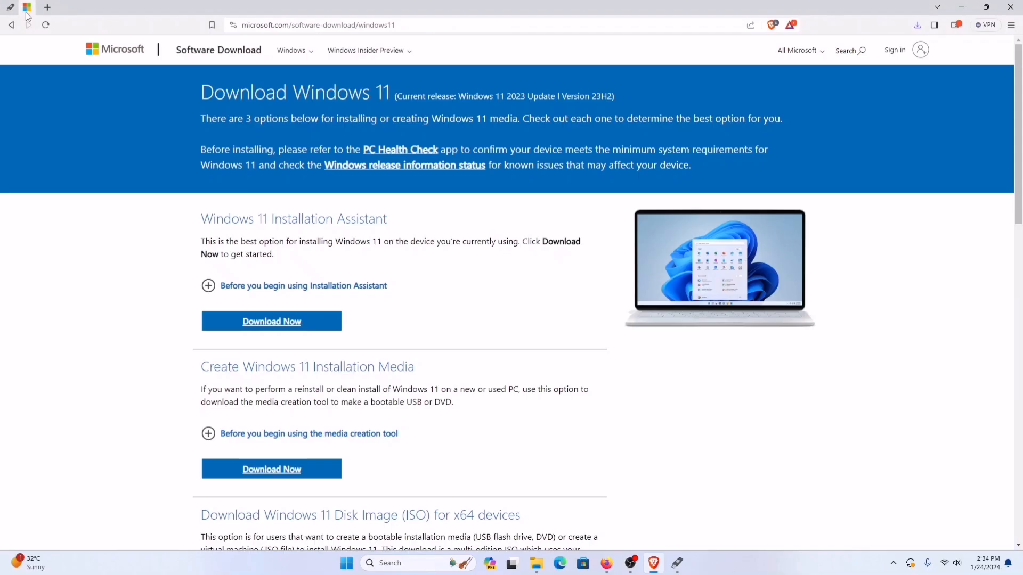
pyautogui.scroll(-2, 424, 271)
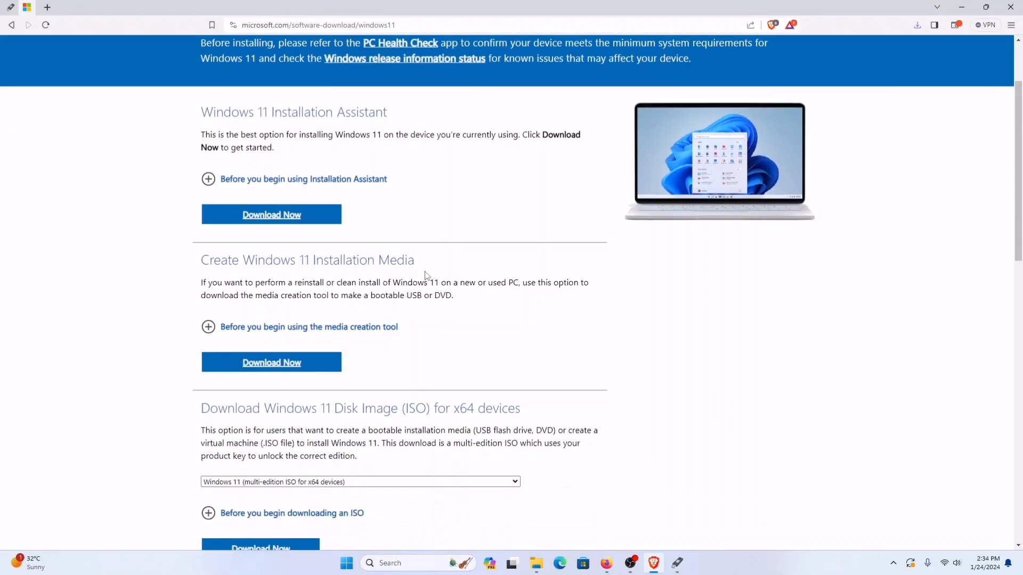
pyautogui.scroll(2, 463, 273)
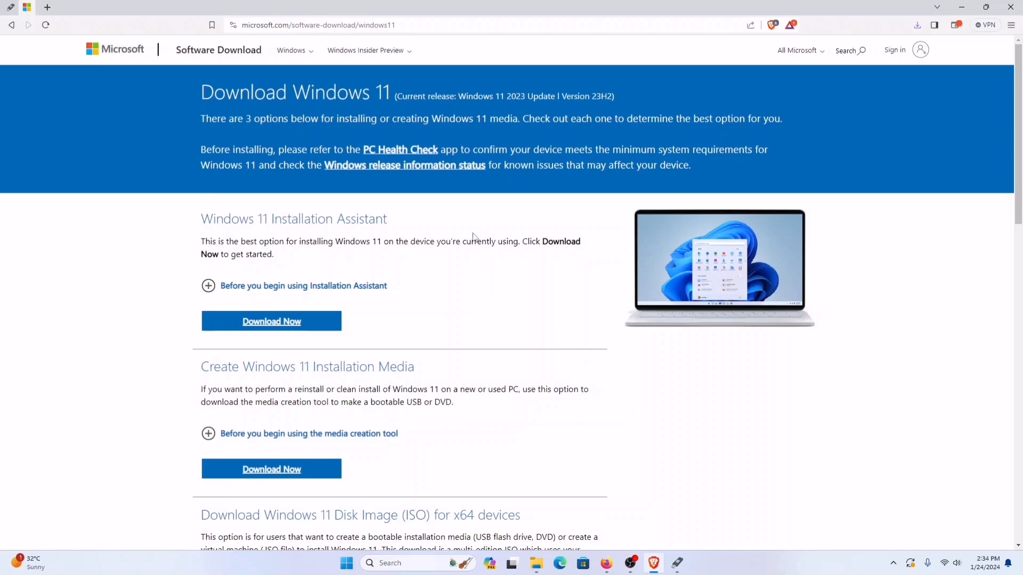
pyautogui.scroll(-3, 474, 237)
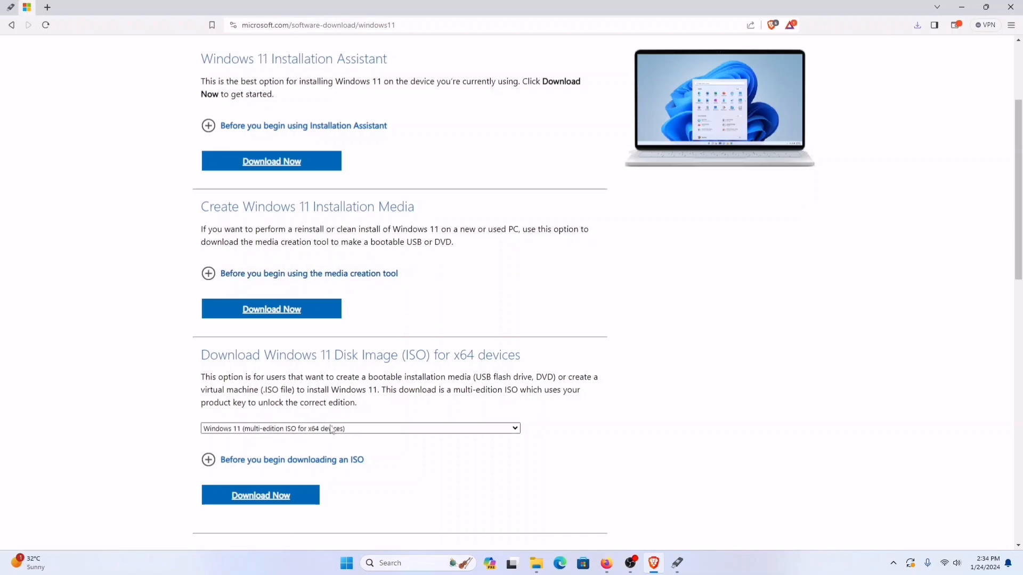
pyautogui.click(407, 429)
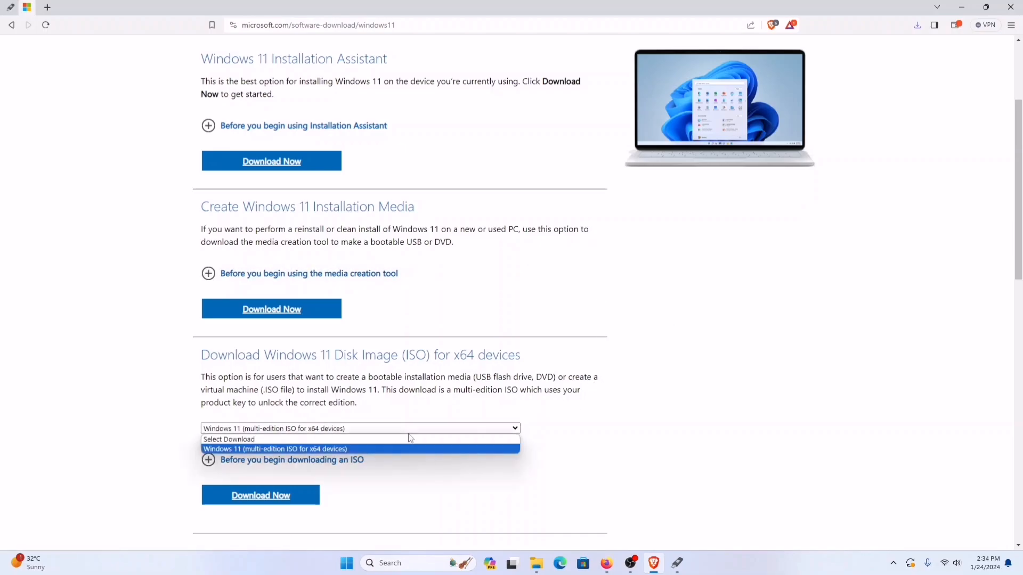
pyautogui.click(365, 450)
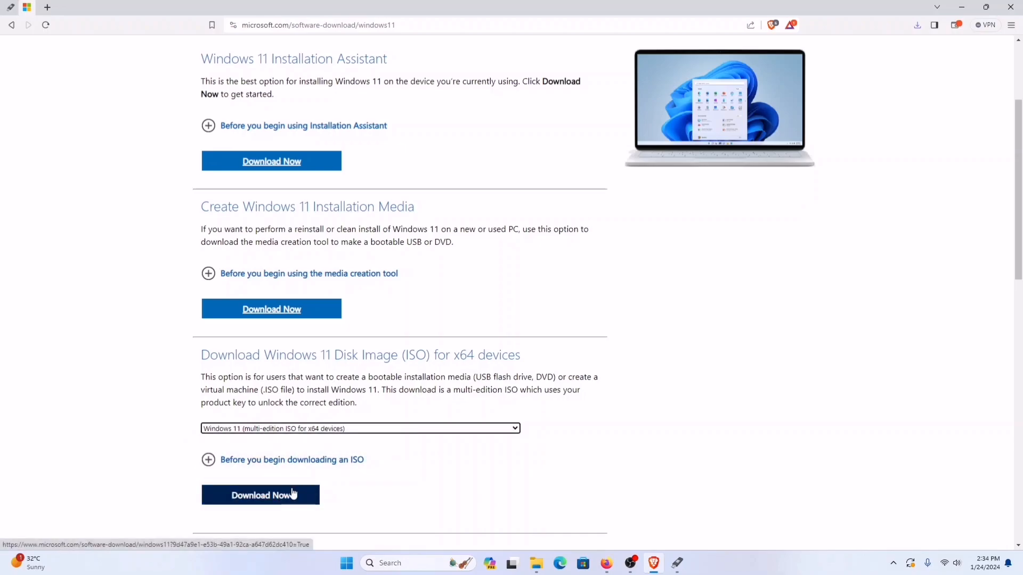
pyautogui.click(262, 495)
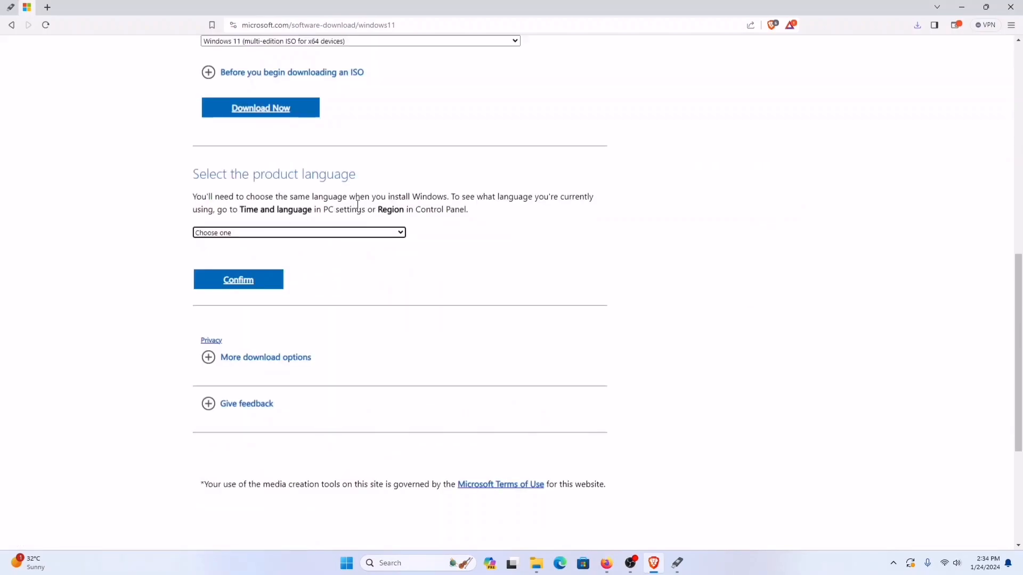
# Step: Choose English (United States) as the product language and confirm it to get the 64-bit download link
pyautogui.click(348, 237)
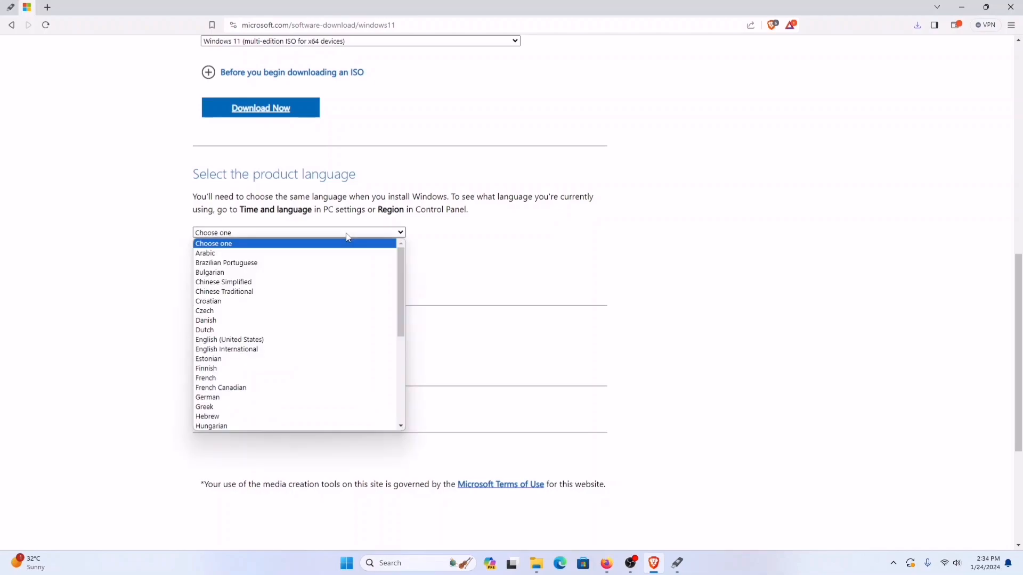
pyautogui.click(239, 343)
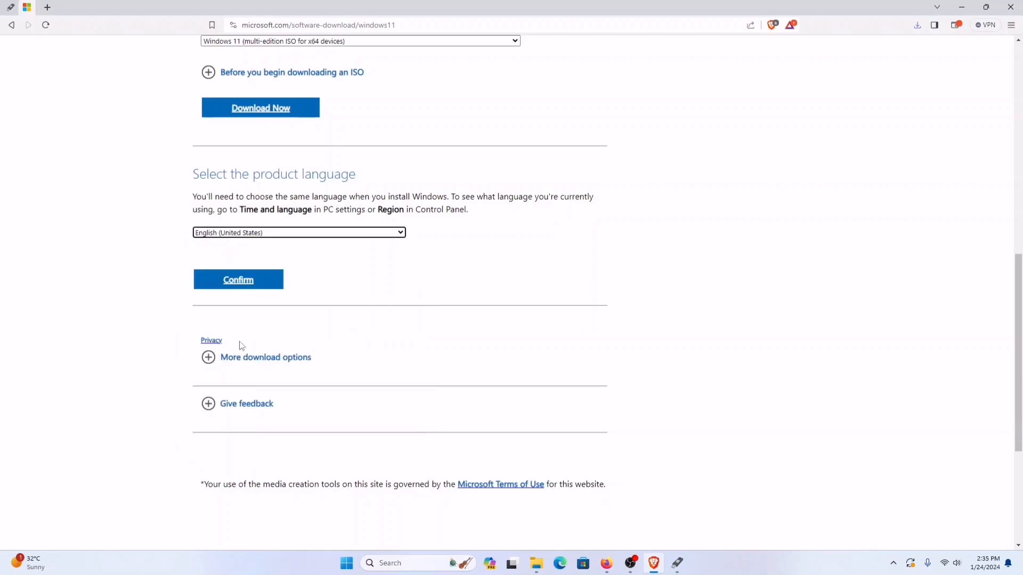
pyautogui.click(260, 287)
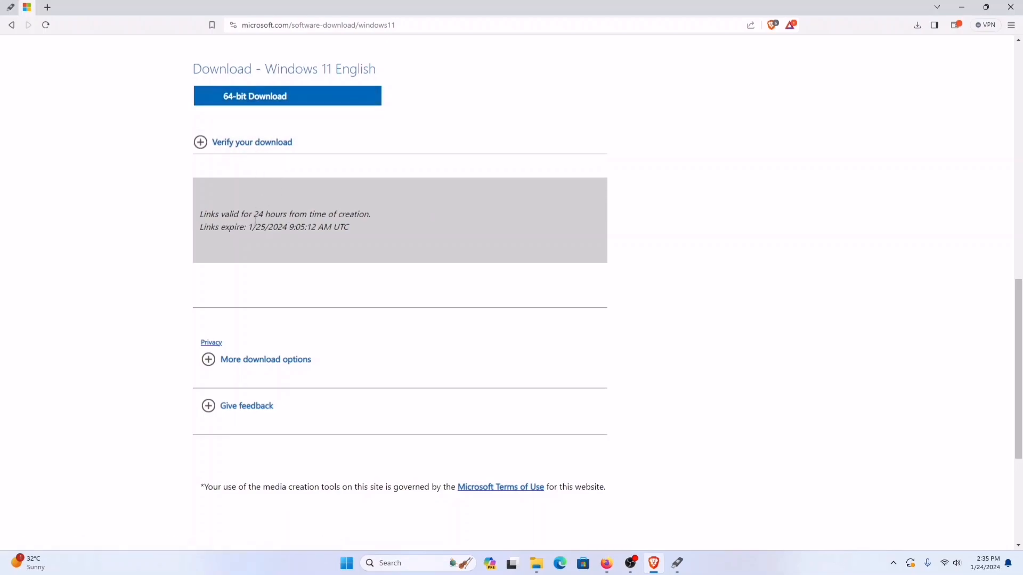
# Step: Open Microsoft's Windows 10 download page and examine its update and installation media options
pyautogui.scroll(13, 414, 321)
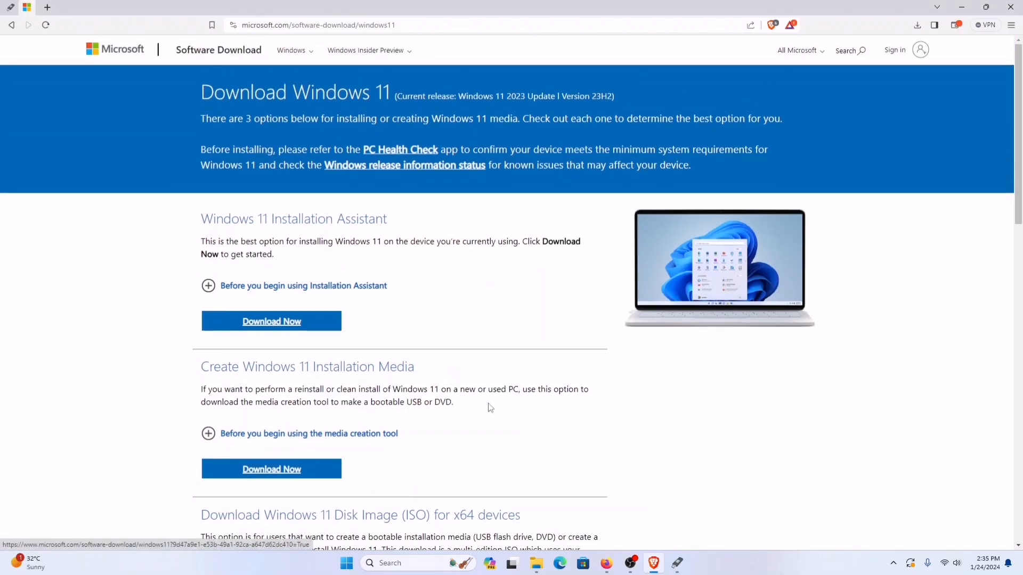
pyautogui.click(290, 57)
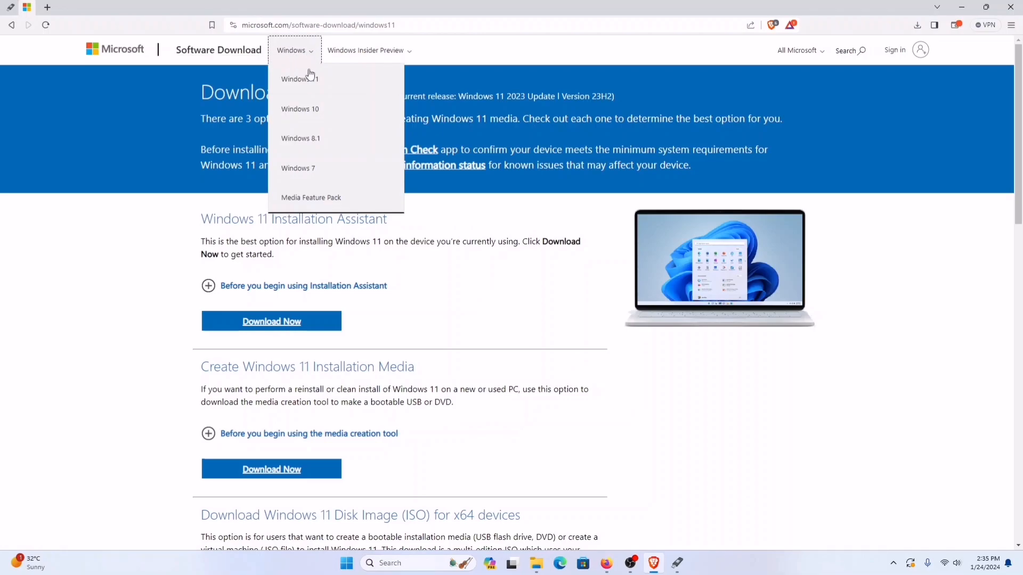
pyautogui.click(308, 119)
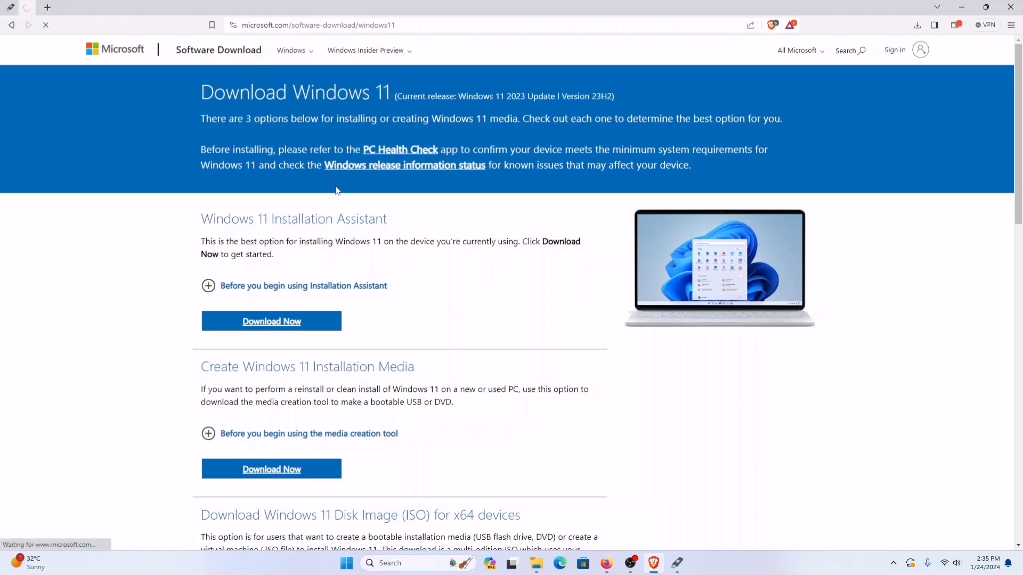
pyautogui.scroll(-2, 391, 283)
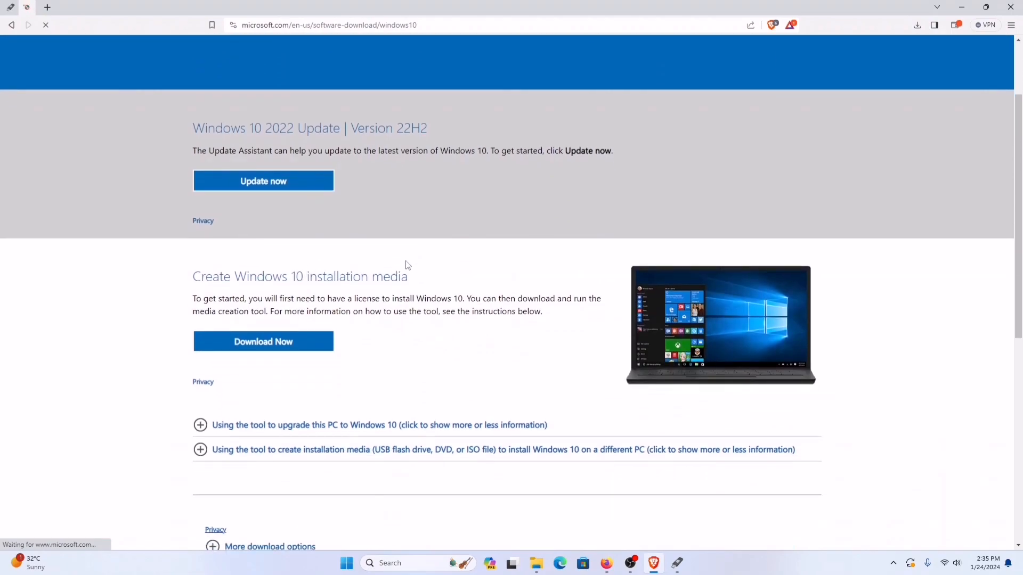
pyautogui.scroll(-3, 519, 332)
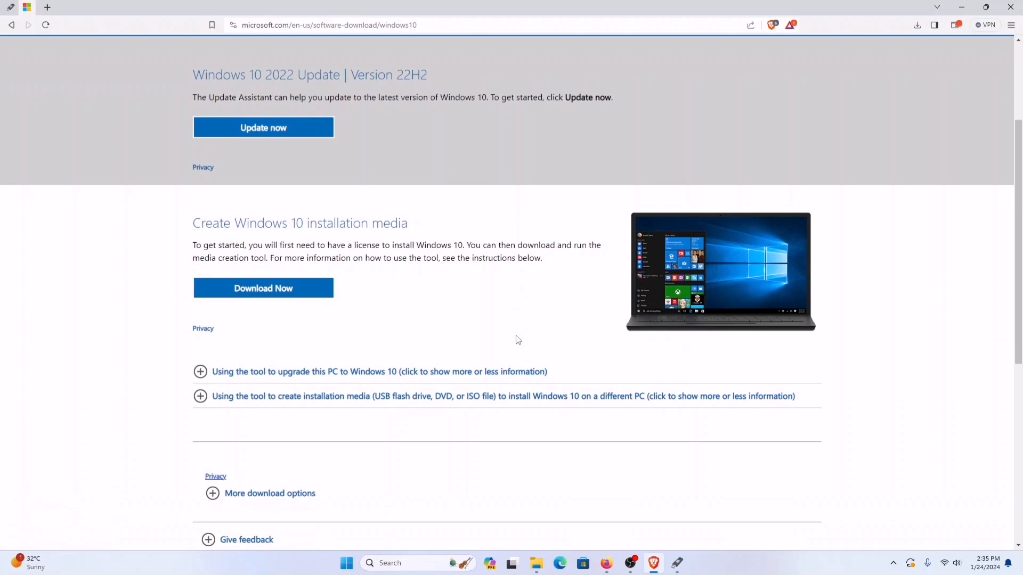
pyautogui.scroll(-3, 516, 339)
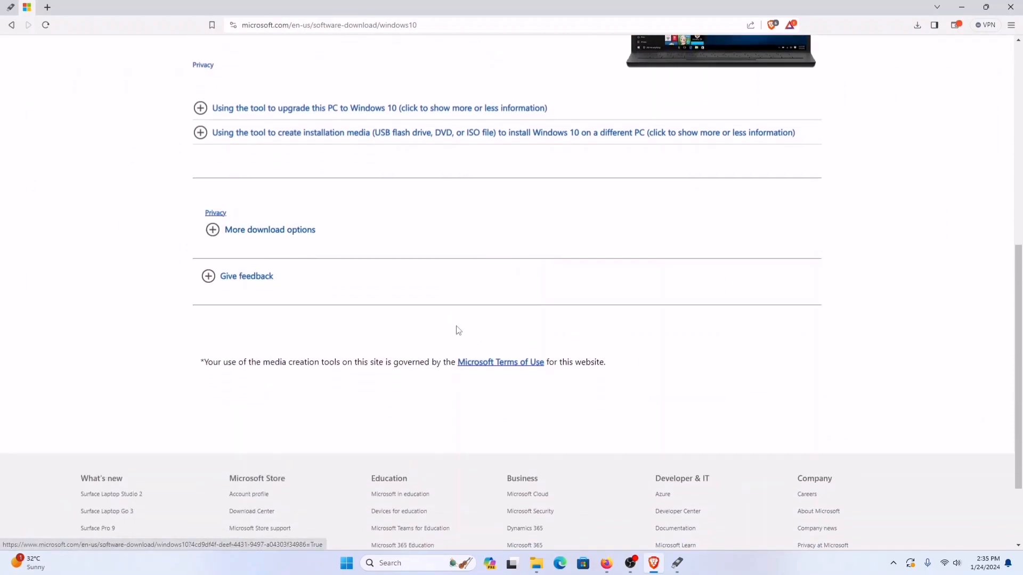
pyautogui.scroll(4, 389, 309)
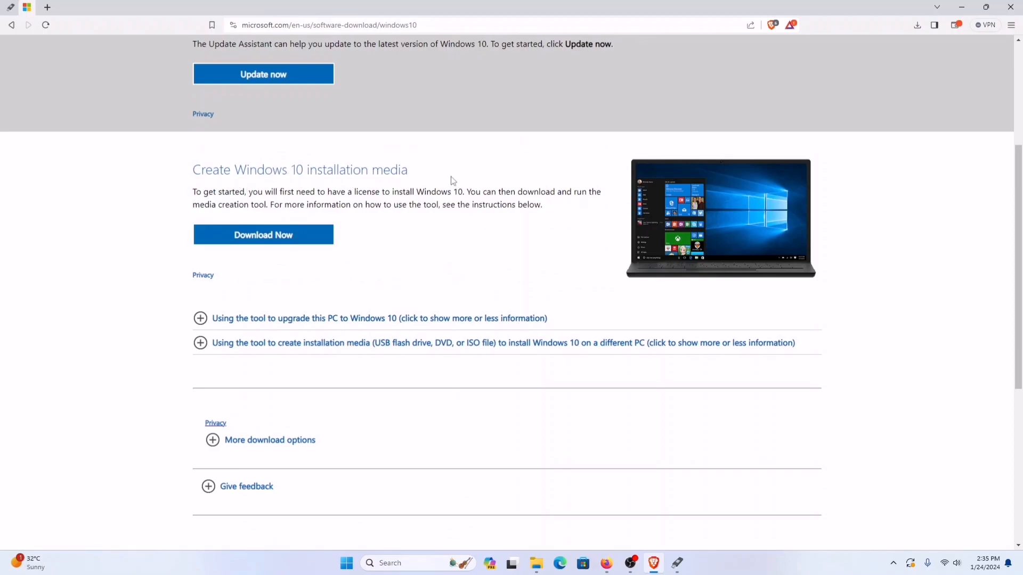
pyautogui.scroll(4, 387, 178)
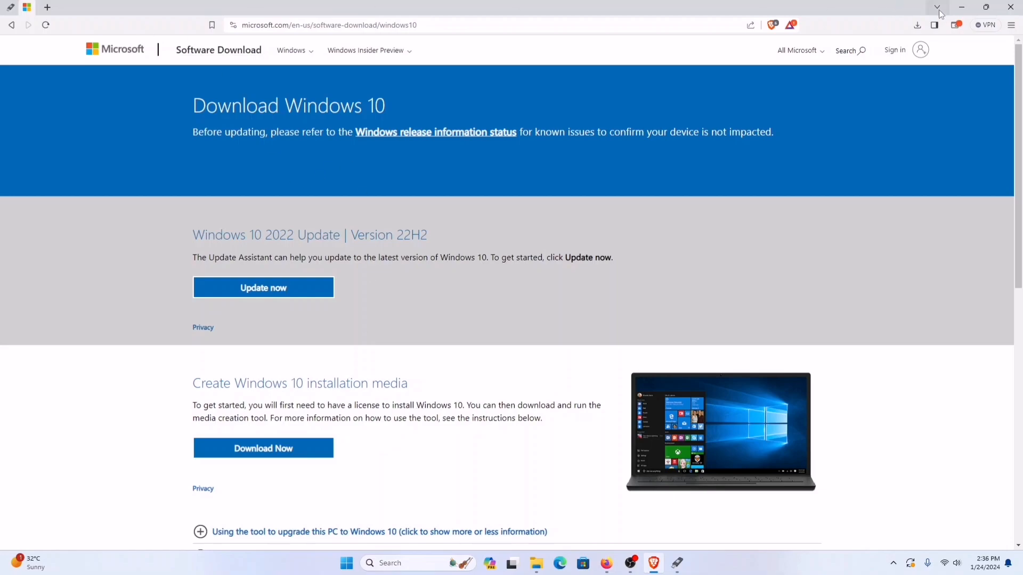
# Step: Minimize the browser, switch to Rufus and use the connected 16 GB USB drive as the device
pyautogui.click(962, 8)
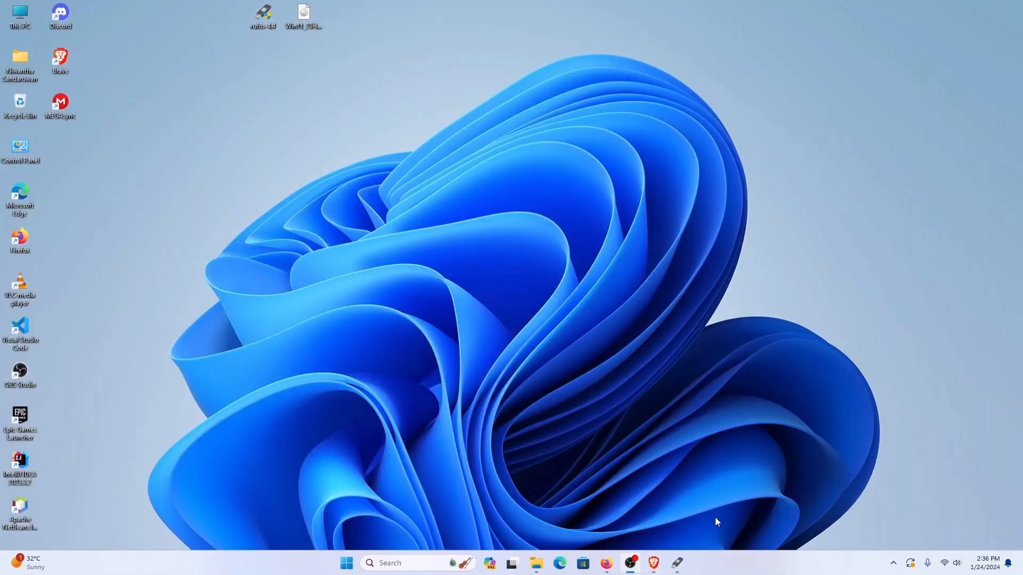
pyautogui.click(677, 563)
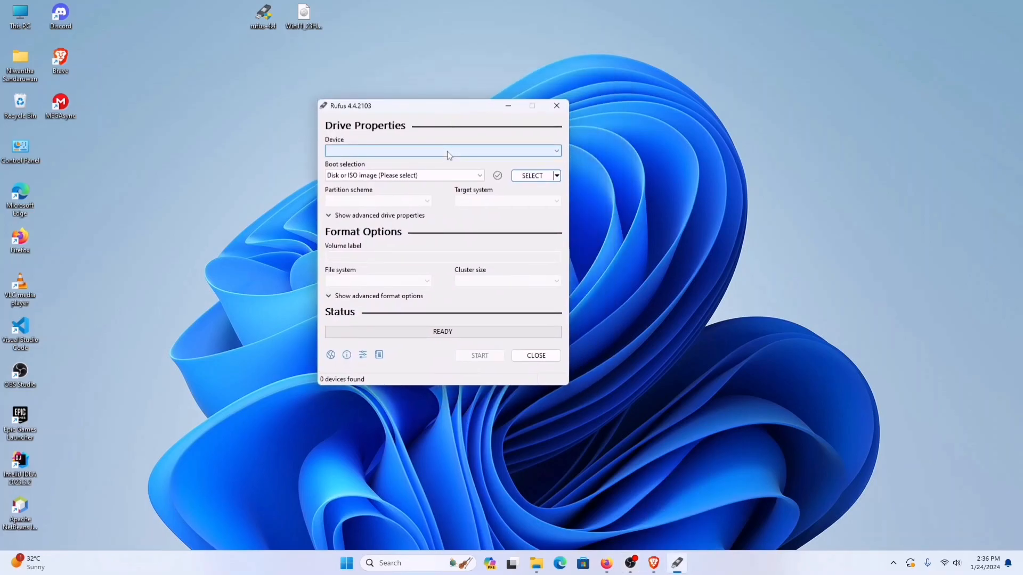
pyautogui.click(447, 152)
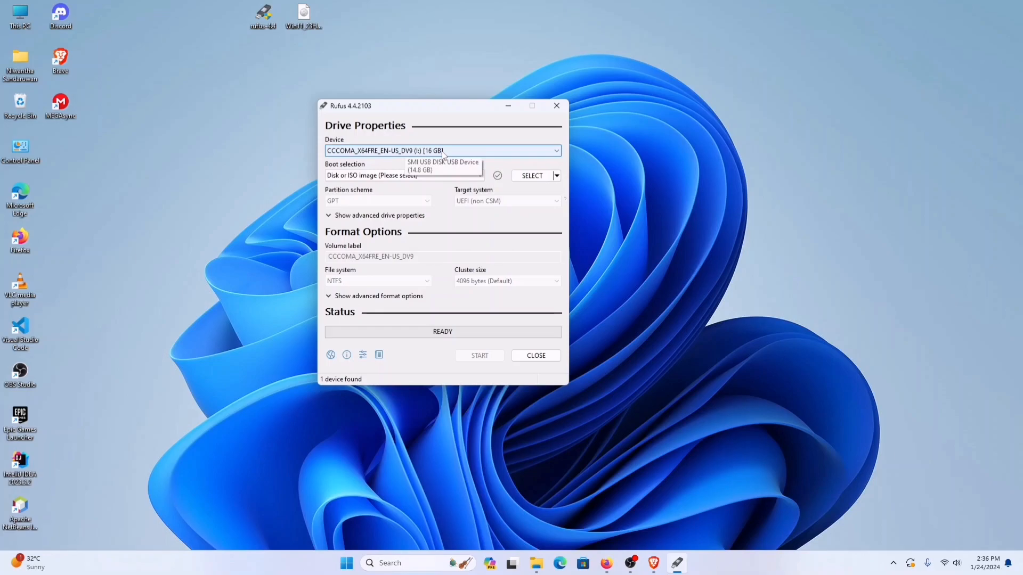
pyautogui.click(442, 154)
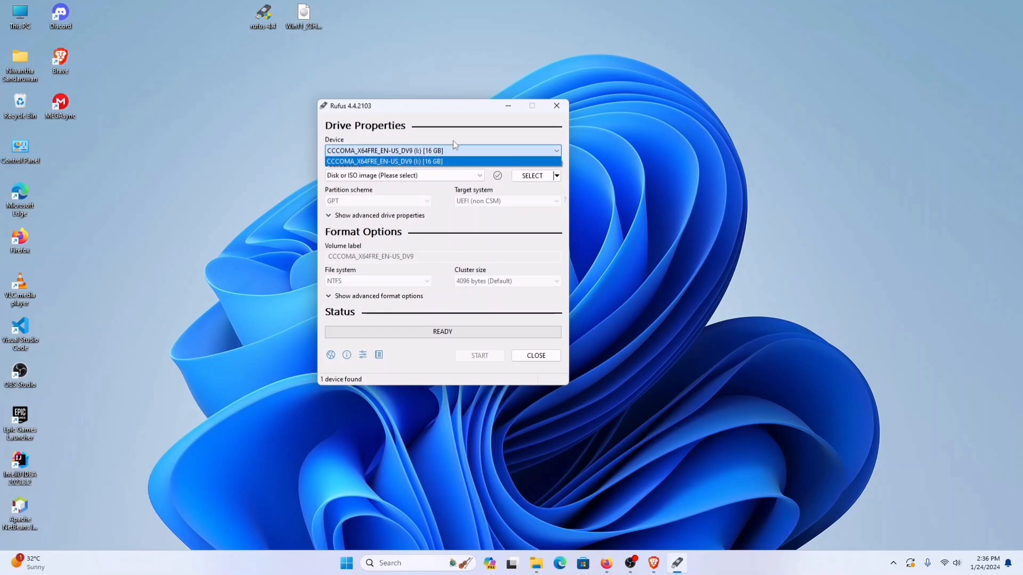
pyautogui.click(454, 141)
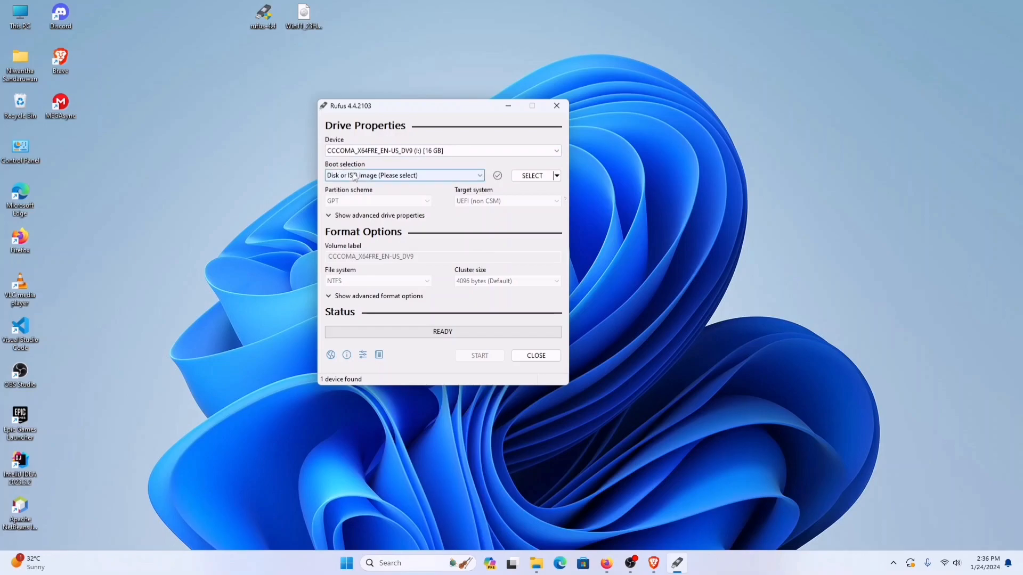
# Step: Load the disc image Win11_23H2_English_x64v2 from the Desktop as the boot selection
pyautogui.click(519, 180)
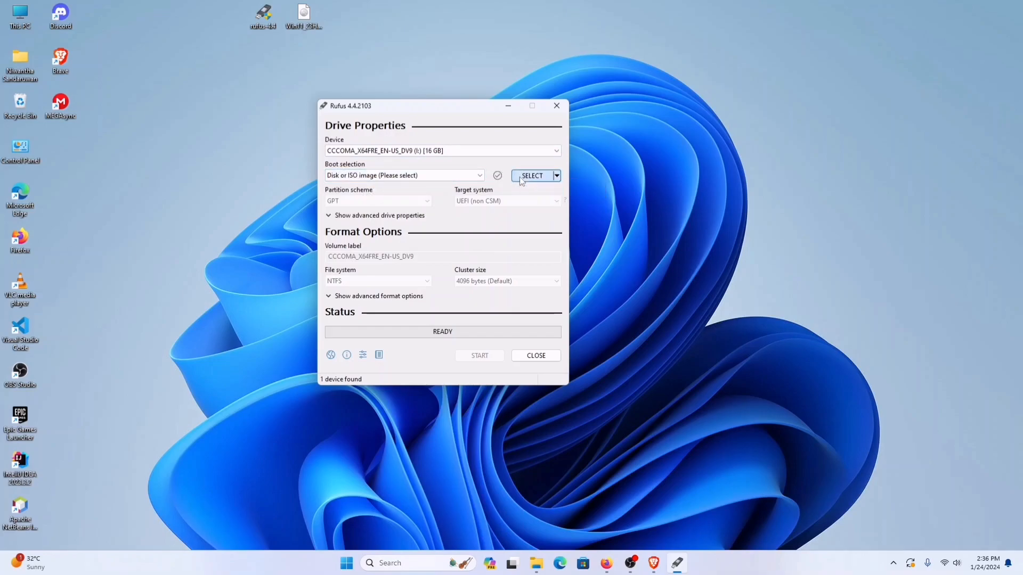
pyautogui.click(362, 255)
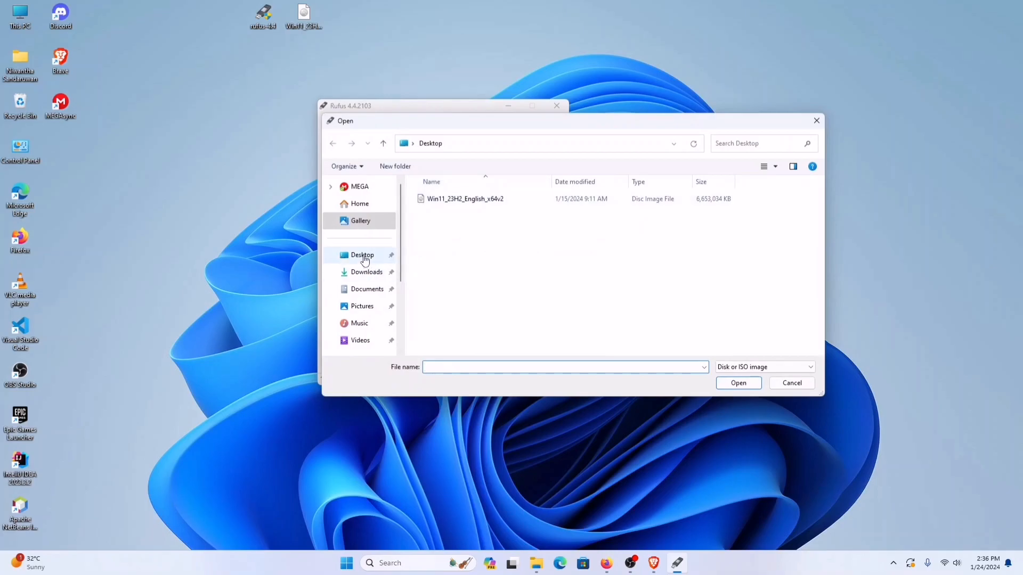
pyautogui.click(506, 200)
pyautogui.click(729, 383)
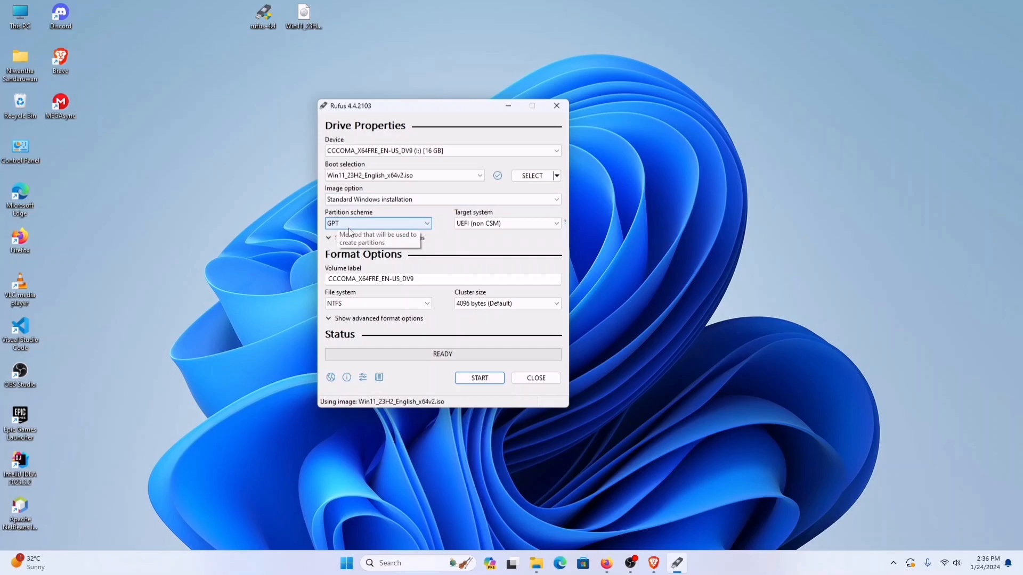
# Step: Set the partition scheme to GPT
pyautogui.click(418, 224)
pyautogui.click(418, 224)
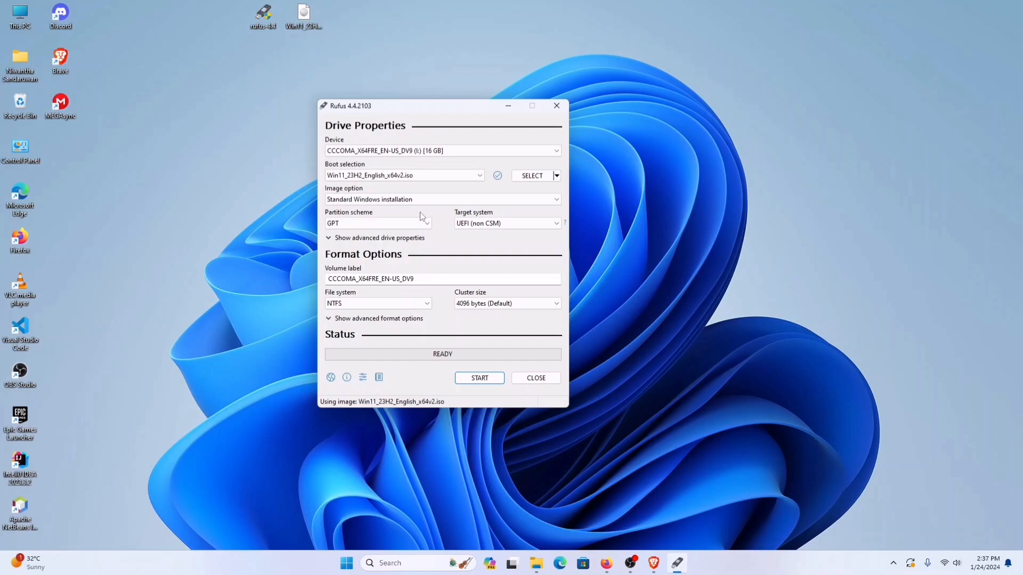
pyautogui.click(408, 228)
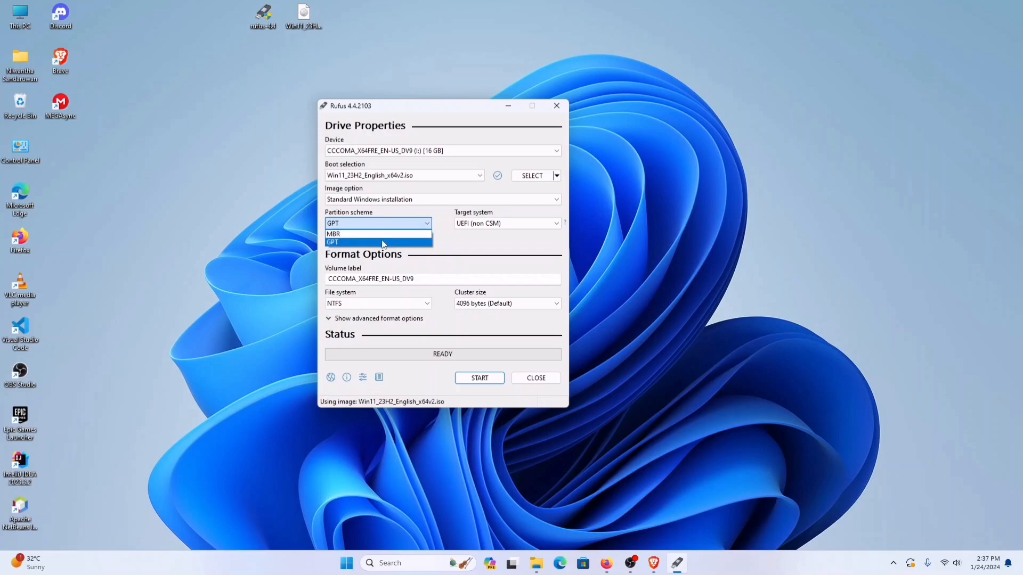
pyautogui.click(383, 242)
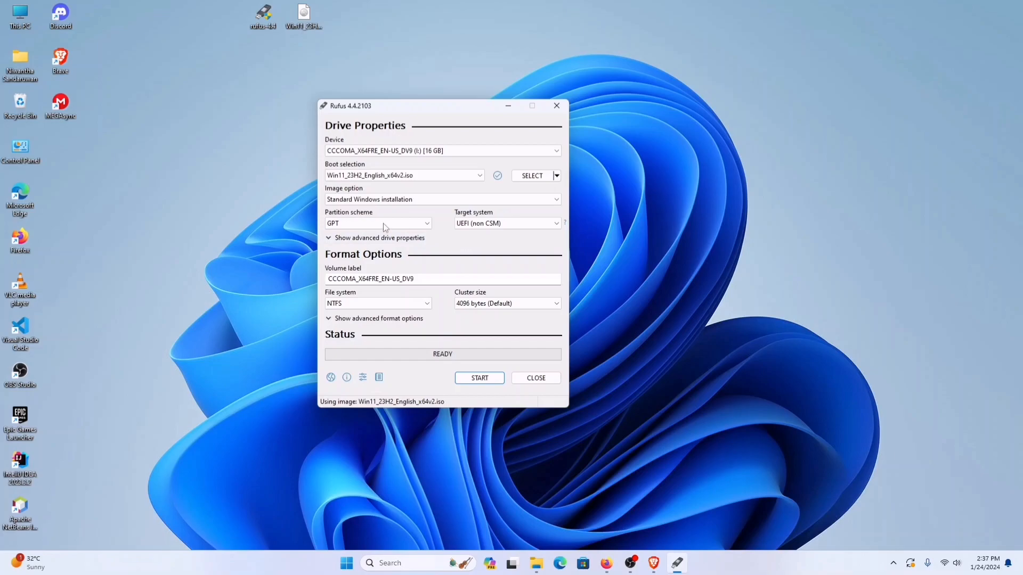
# Step: Replace the drive's volume label with "Windows 11"
pyautogui.click(429, 278)
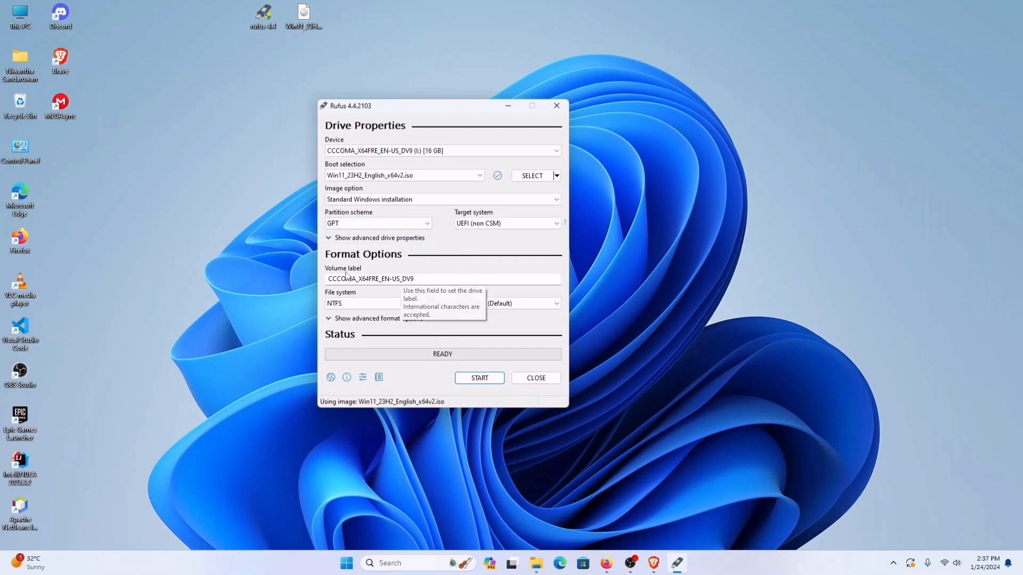
pyautogui.moveTo(429, 278); pyautogui.dragTo(296, 272)
pyautogui.press('BackSpace')
pyautogui.write('W')
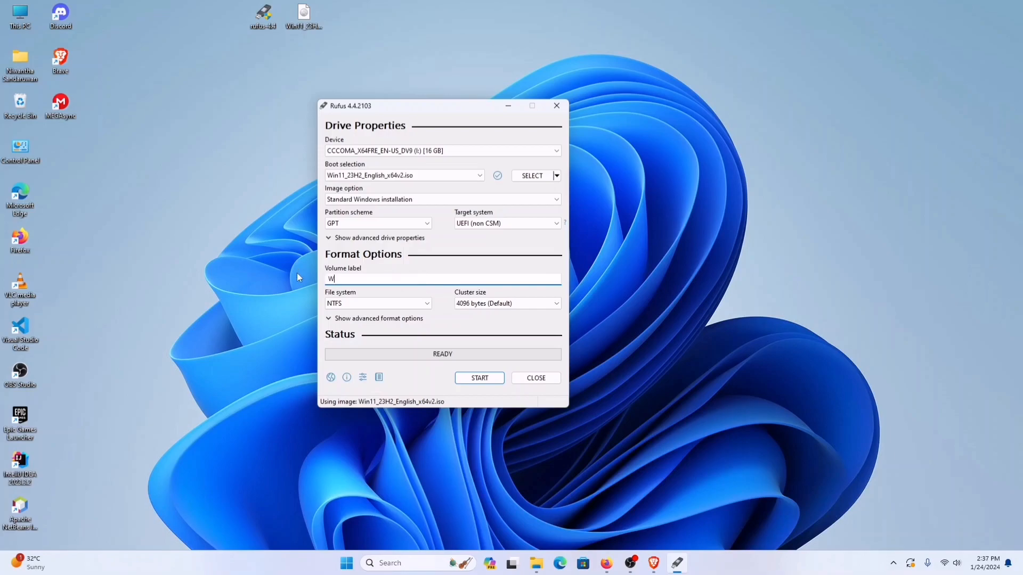
pyautogui.write('indows 11')
# Step: Start writing the USB drive with the 4GB+ RAM, Secure Boot and TPM 2.0 requirement removed, and accept erasing all its data
pyautogui.click(481, 381)
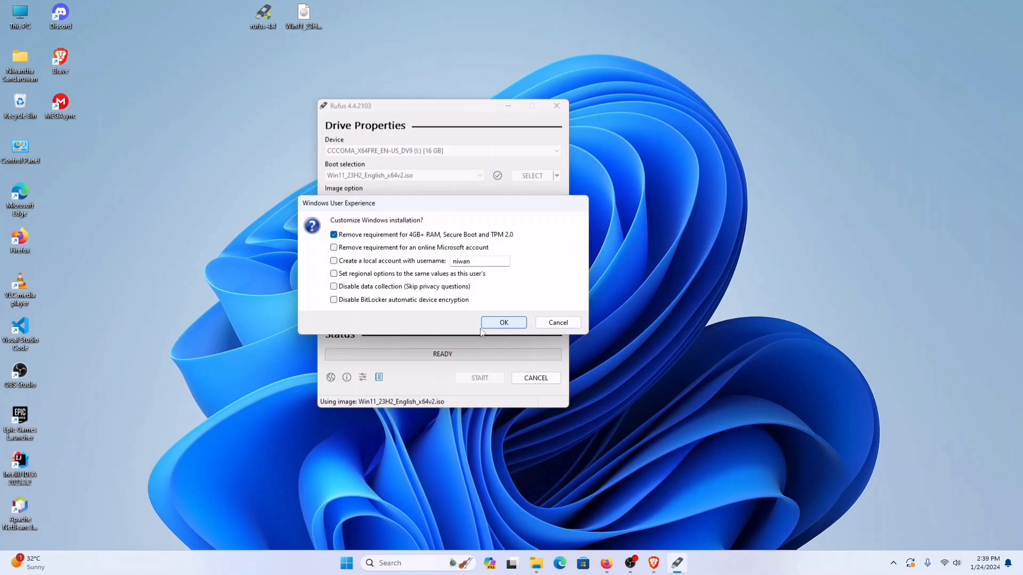
pyautogui.click(501, 324)
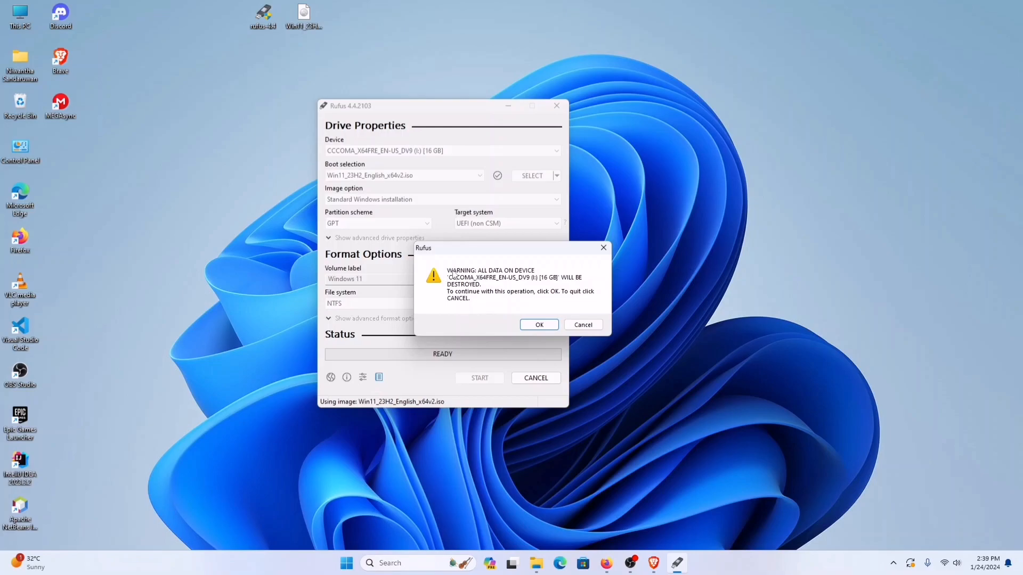
pyautogui.click(539, 325)
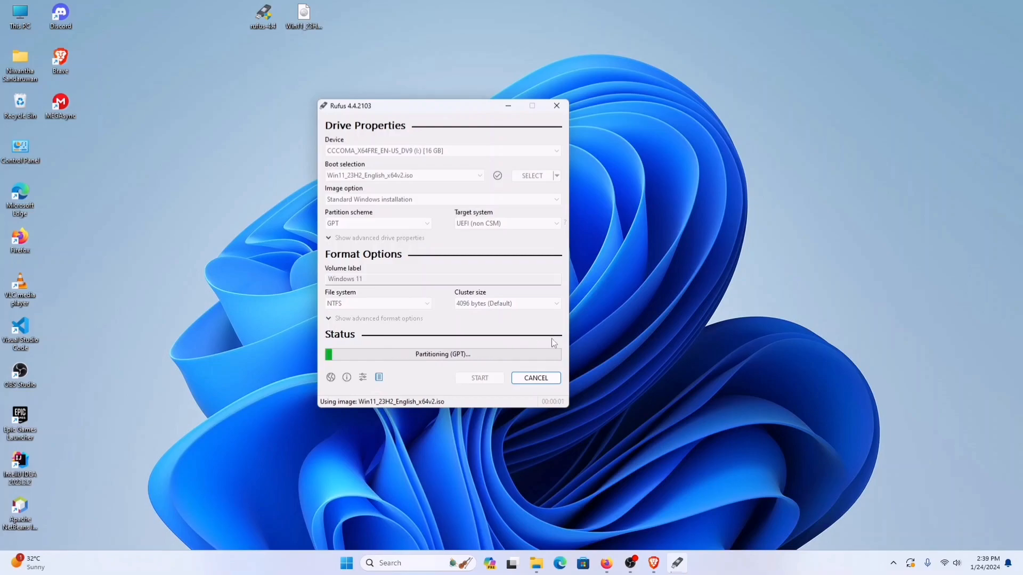